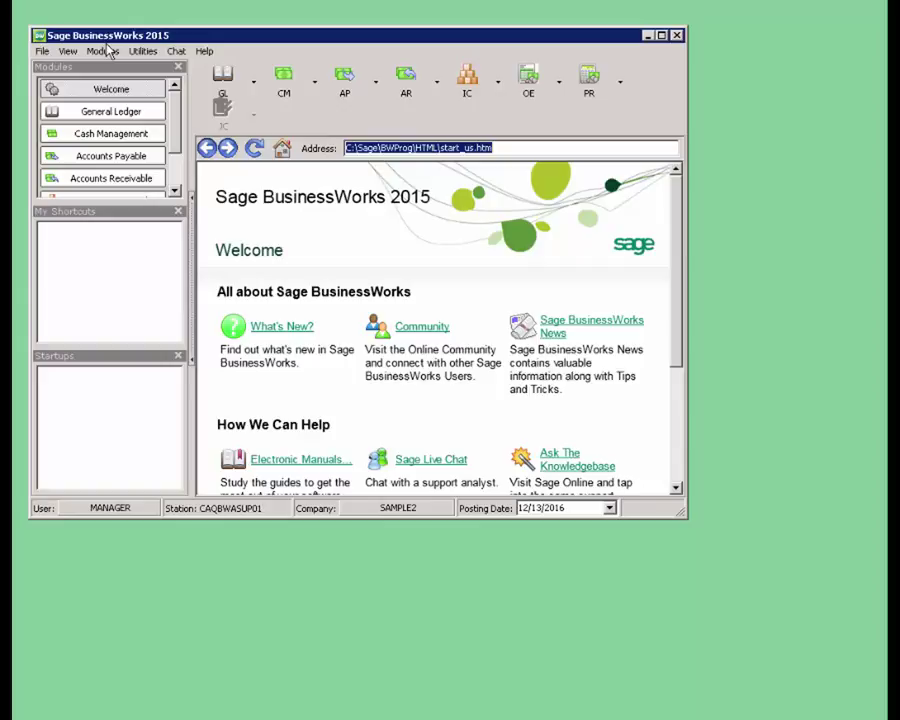
# Check the currently installed BusinessWorks version in Help > About, then close it
pyautogui.click(204, 52)
pyautogui.click(228, 153)
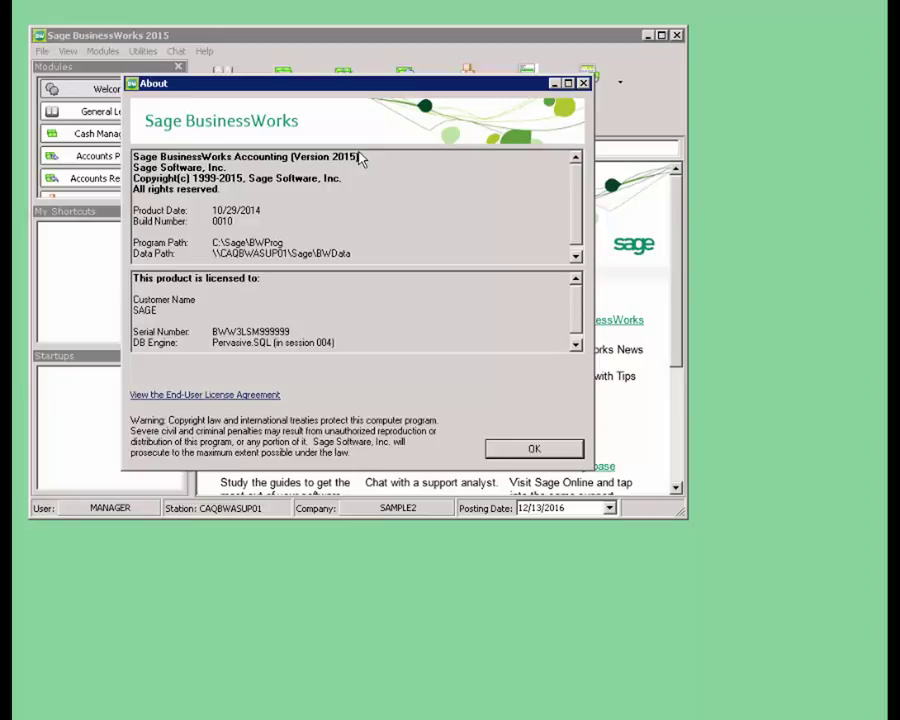
pyautogui.click(537, 451)
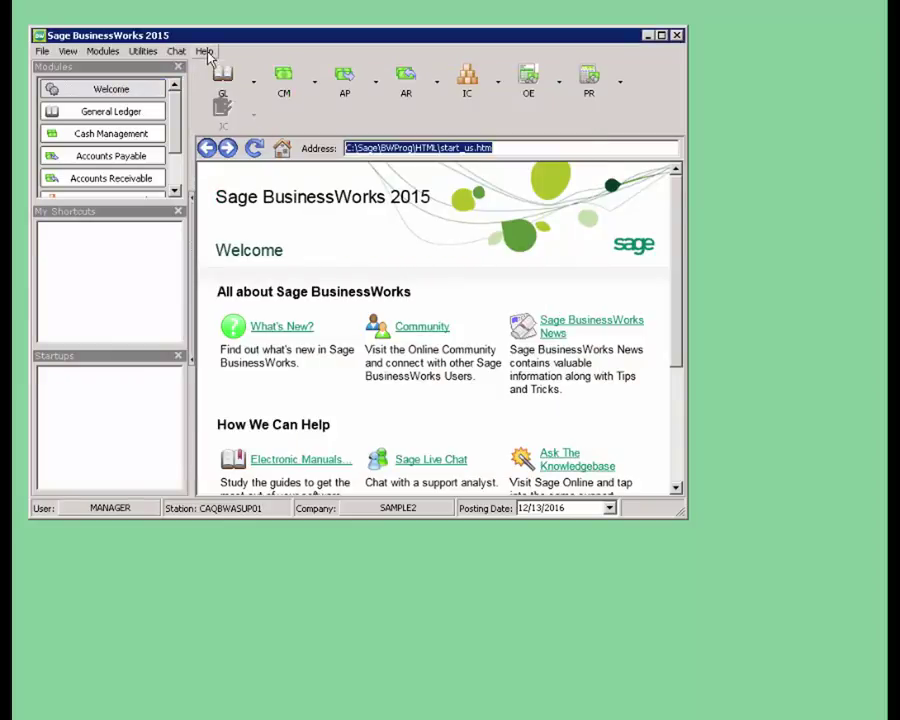
# Open Sage Online Support from the Help menu and go to its Downloads area
pyautogui.click(205, 52)
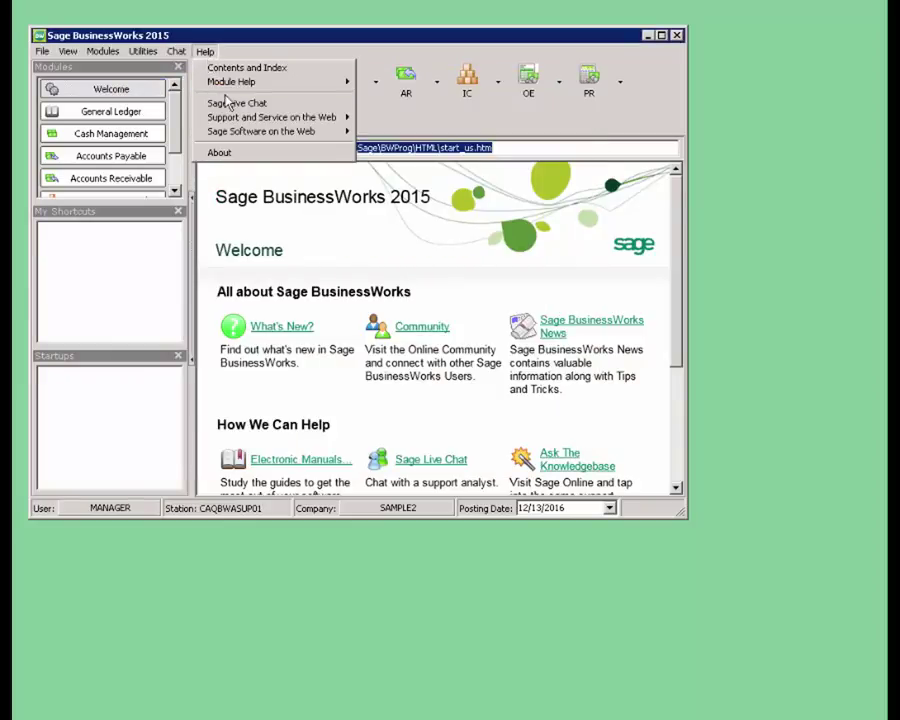
pyautogui.moveTo(240, 122)
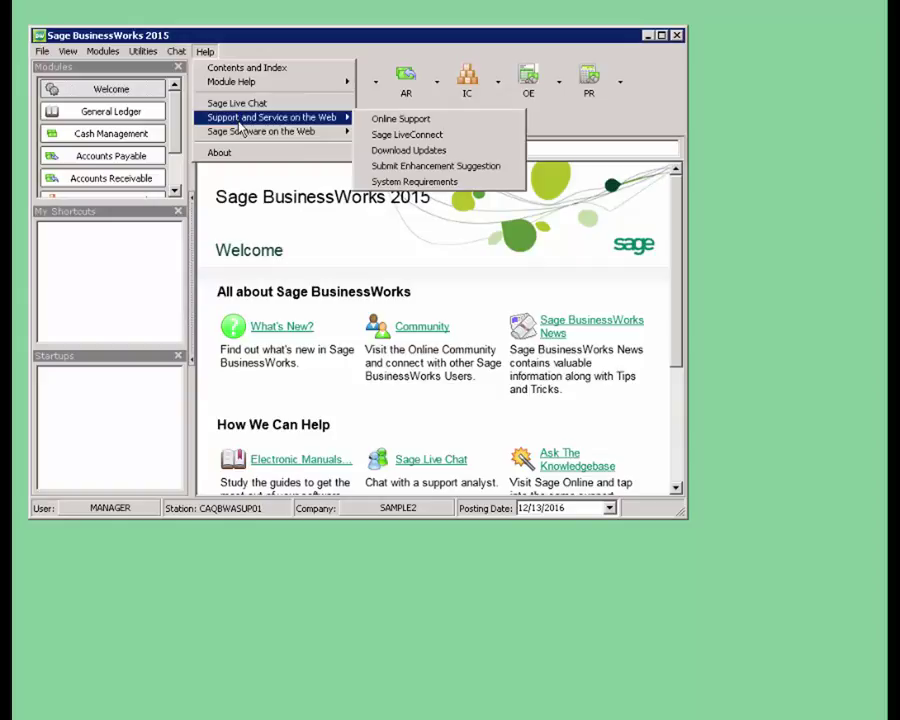
pyautogui.click(386, 119)
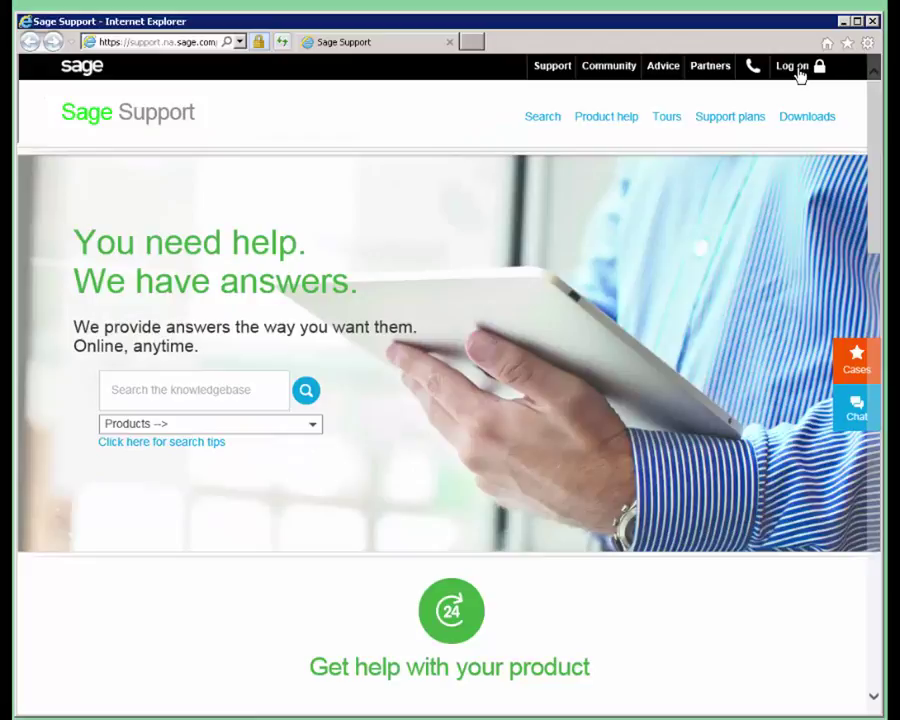
pyautogui.moveTo(799, 72)
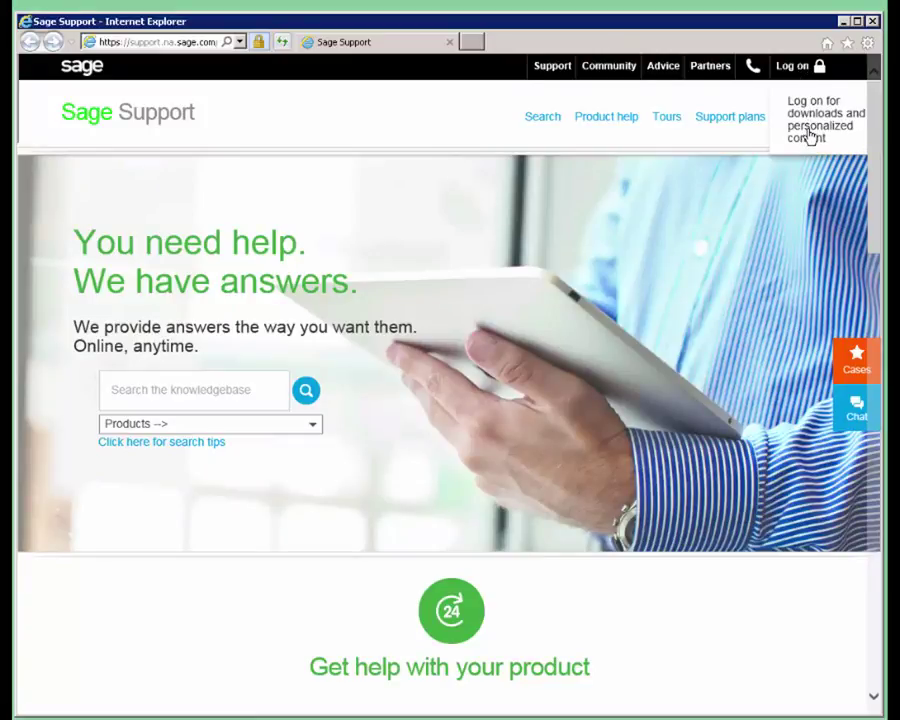
pyautogui.click(810, 137)
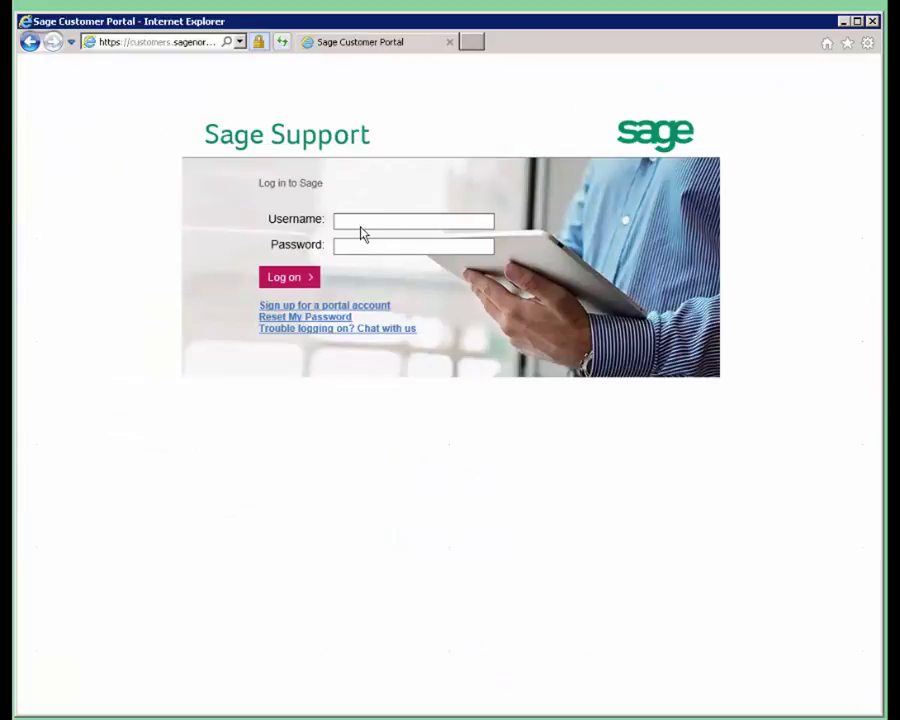
# Sign in to the support portal with the account username and saved login details
pyautogui.click(361, 221)
pyautogui.write('z')
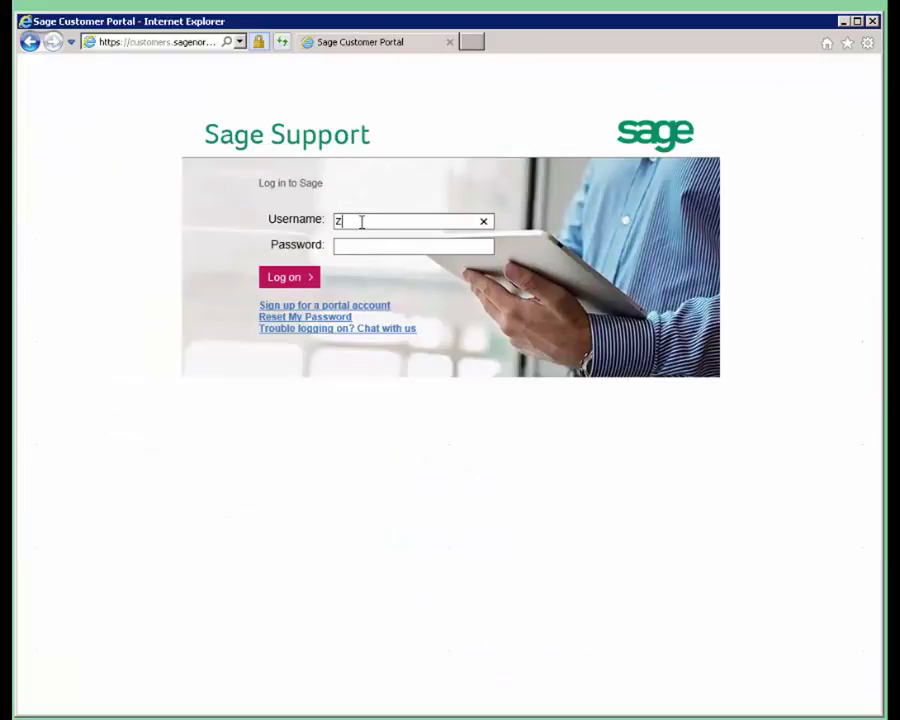
pyautogui.write('sage')
pyautogui.click(350, 234)
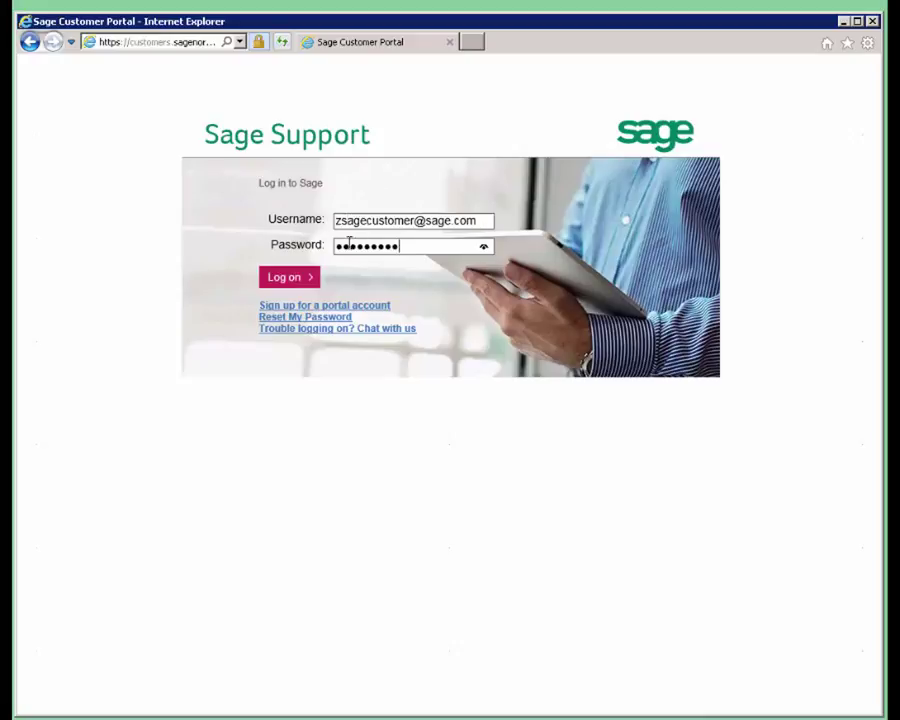
pyautogui.click(308, 285)
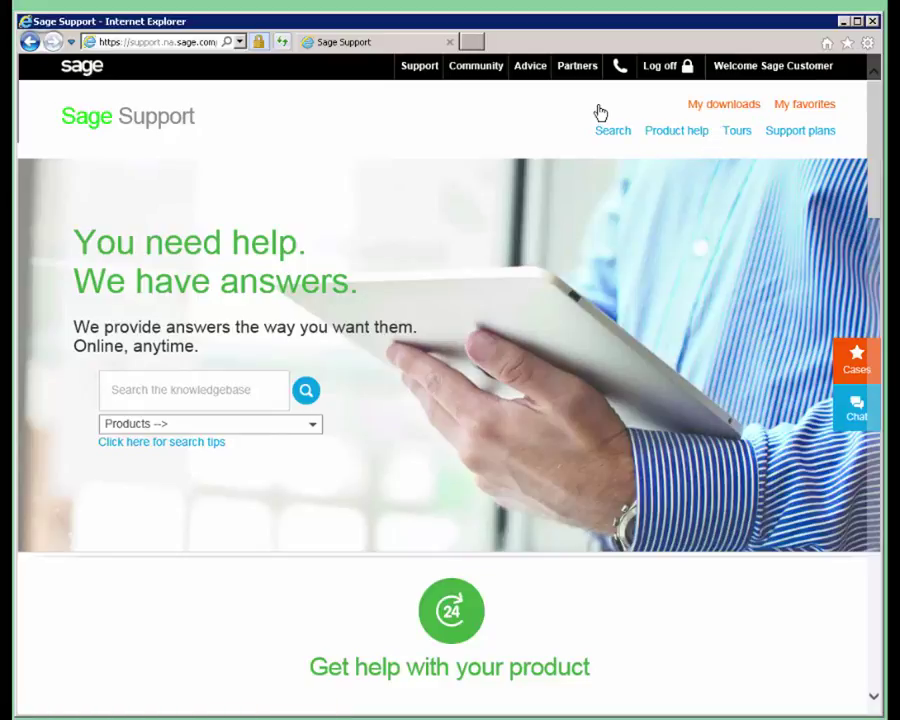
# Pick Sage BusinessWorks from the My downloads product list
pyautogui.click(722, 108)
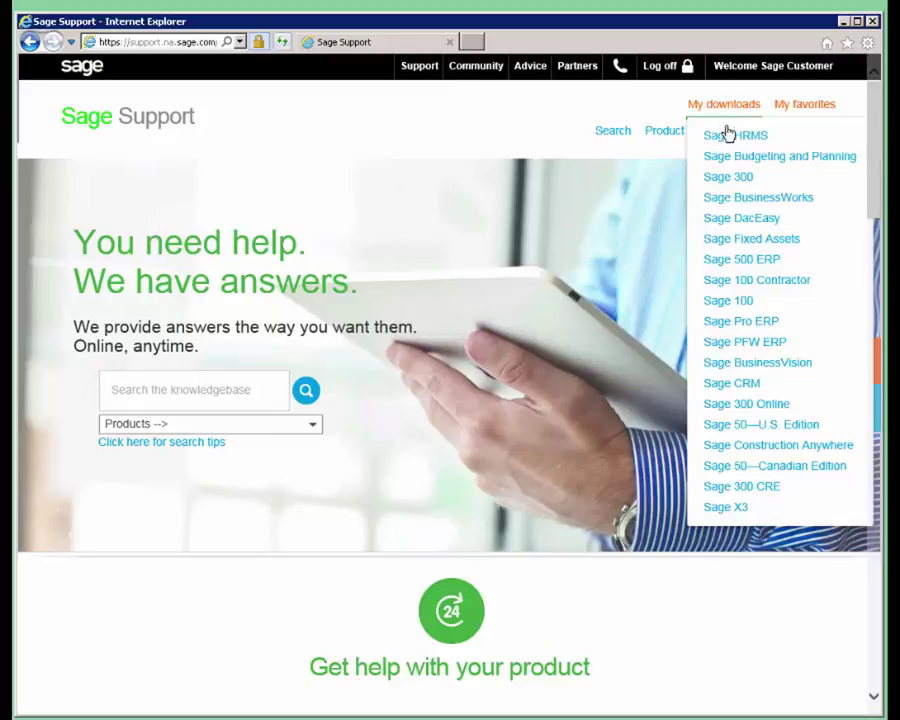
pyautogui.click(738, 200)
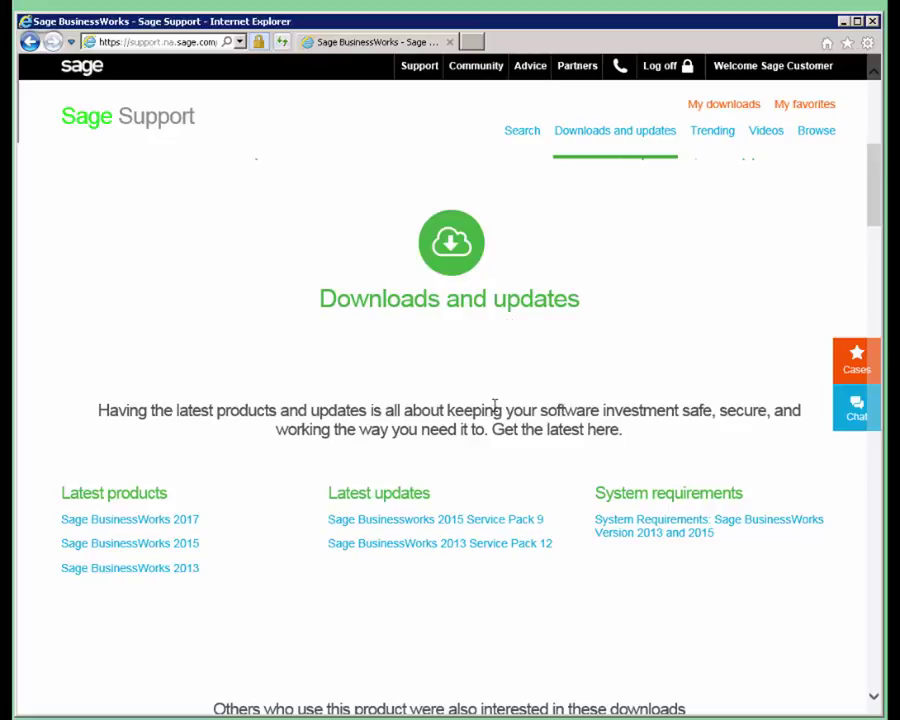
# Open the Sage BusinessWorks 2015 Service Pack 9 update and choose Download now
pyautogui.click(465, 530)
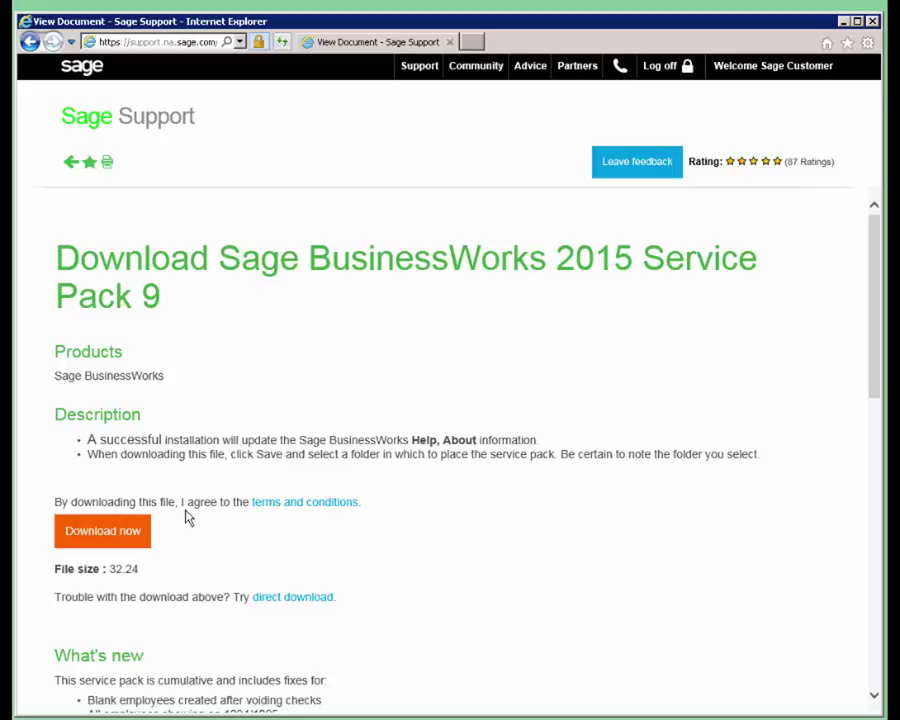
pyautogui.click(127, 540)
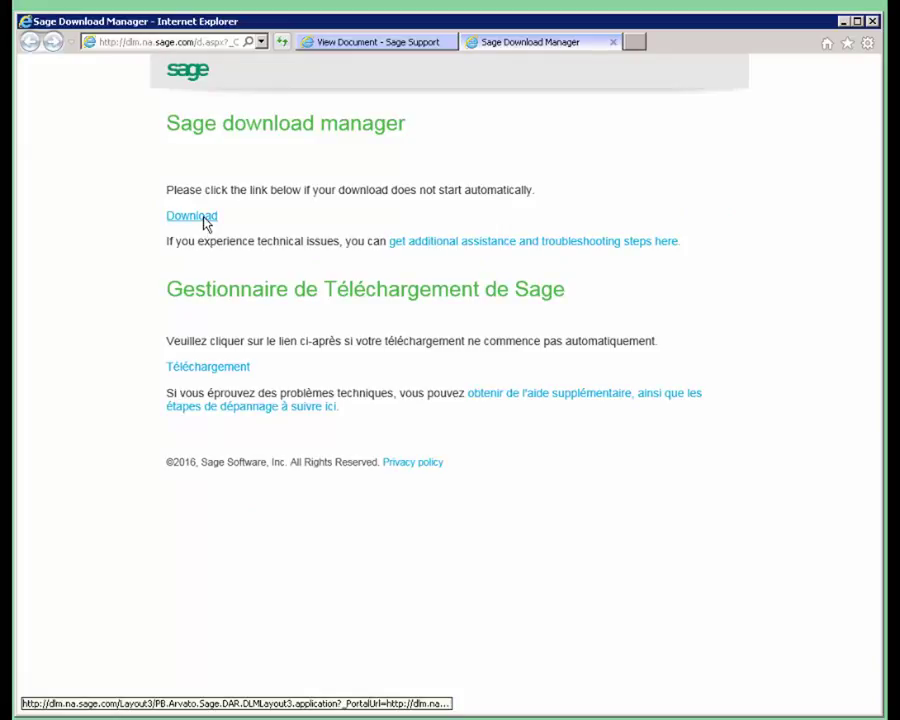
# Download Service Pack 9 into the Downloads folder via the download manager
pyautogui.click(192, 216)
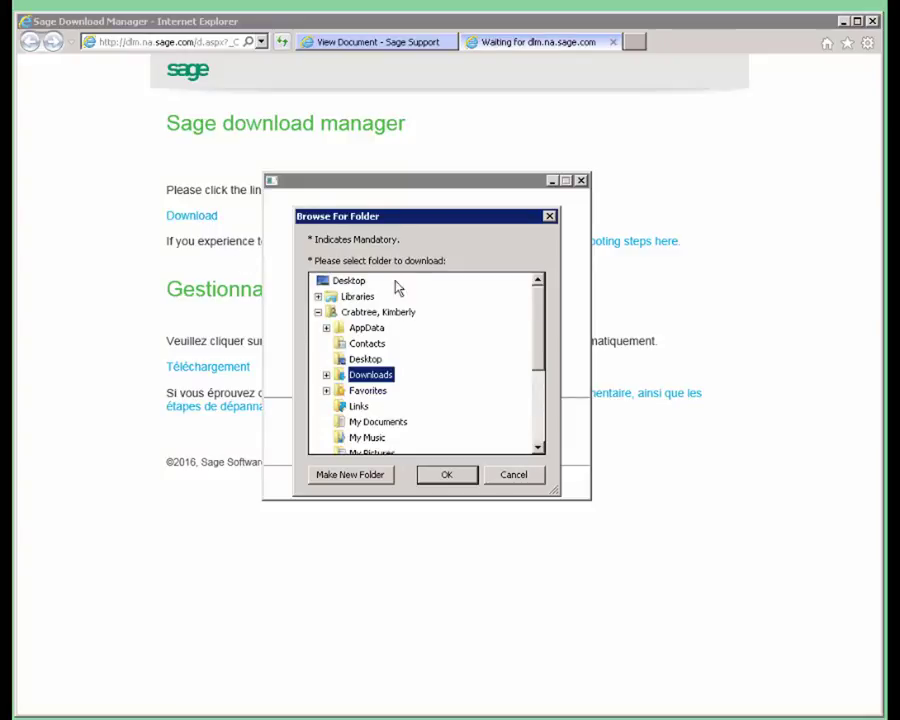
pyautogui.click(396, 375)
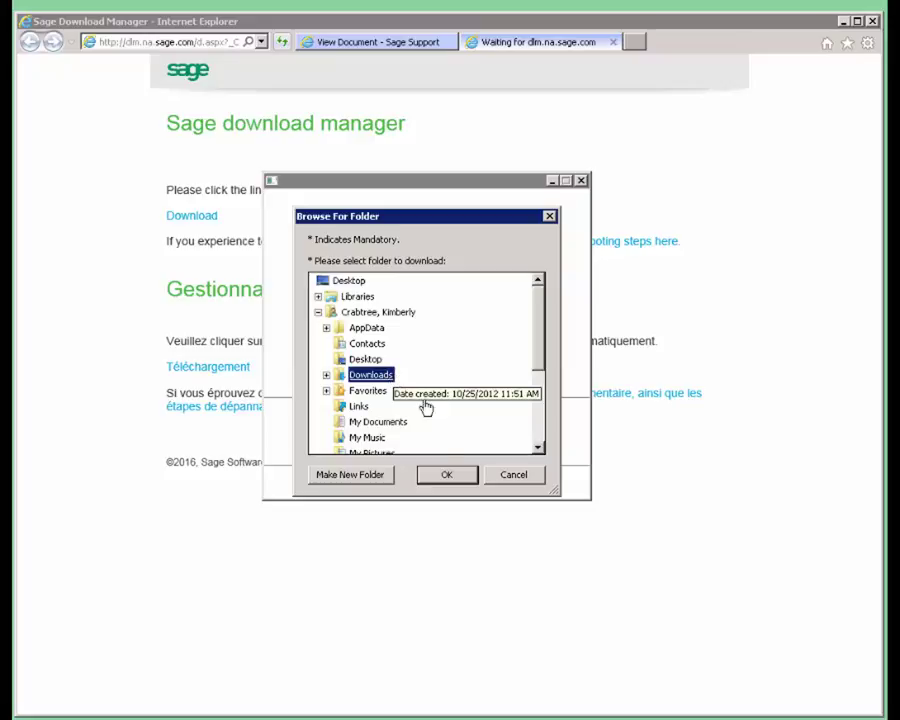
pyautogui.click(447, 475)
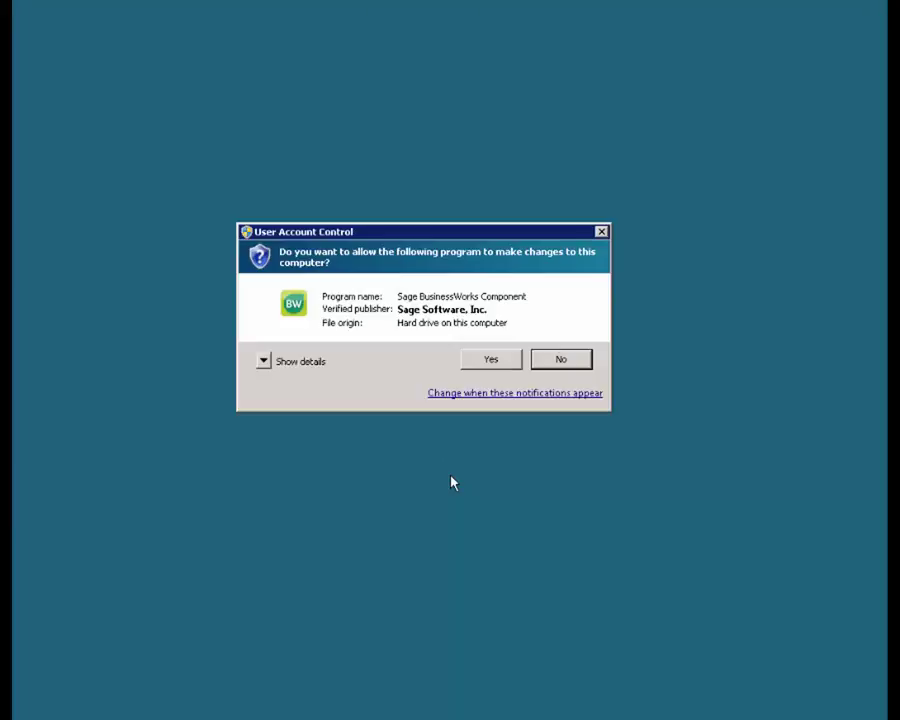
# Allow the component installer, close BusinessWorks, dismiss the warning, and relaunch the update
pyautogui.click(488, 360)
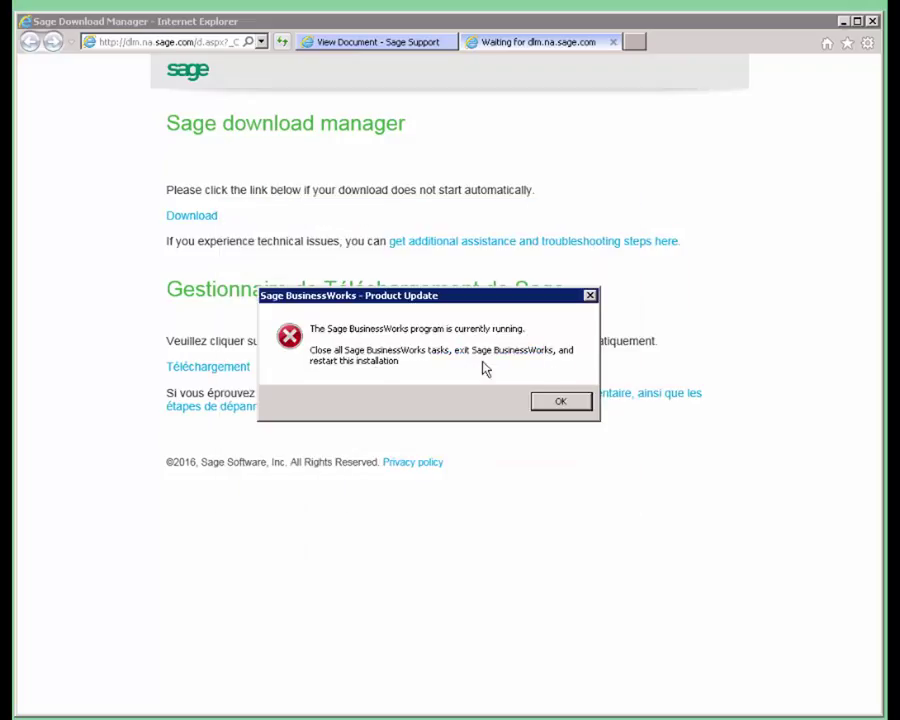
pyautogui.hotkey('alt', 'Tab')
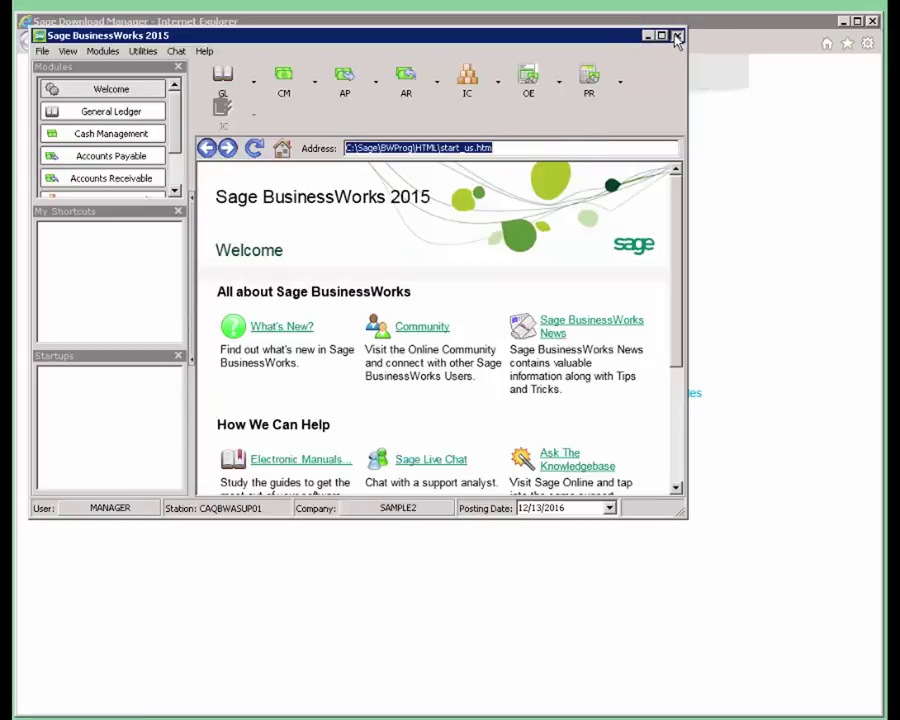
pyautogui.click(676, 36)
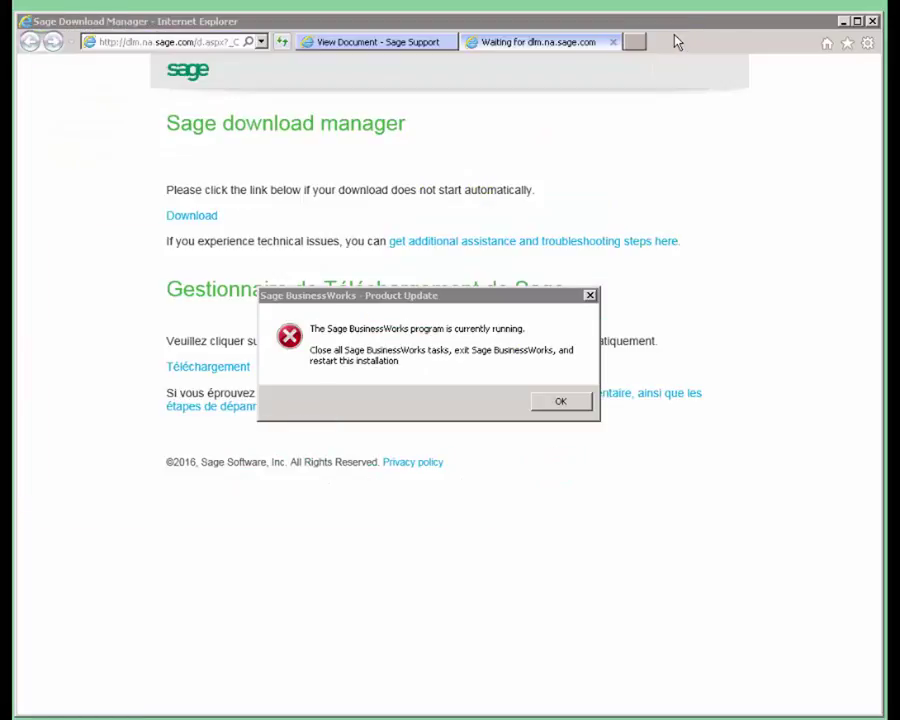
pyautogui.click(571, 407)
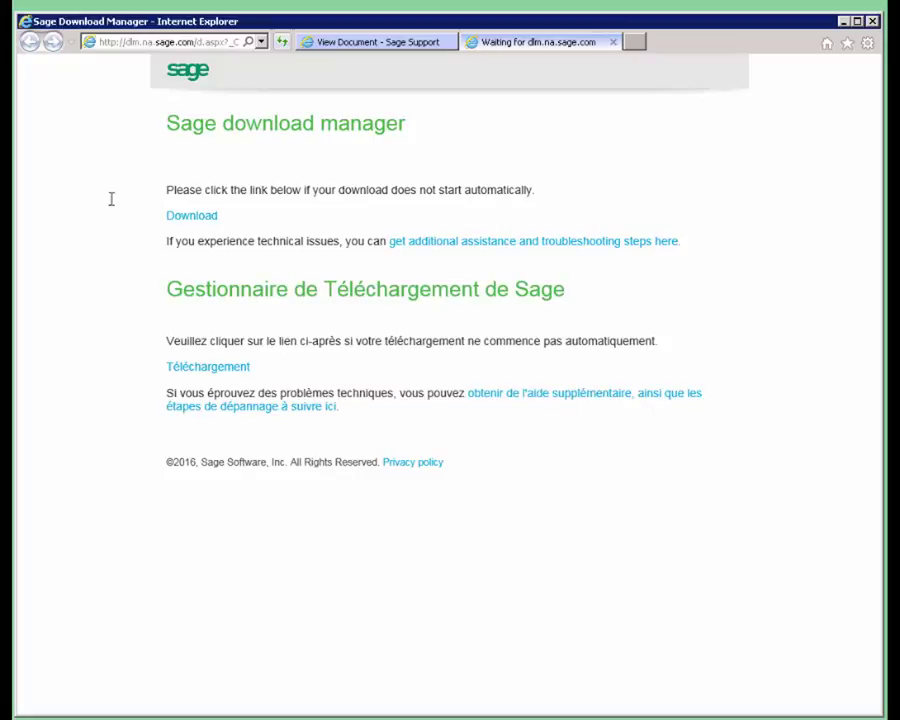
pyautogui.click(173, 220)
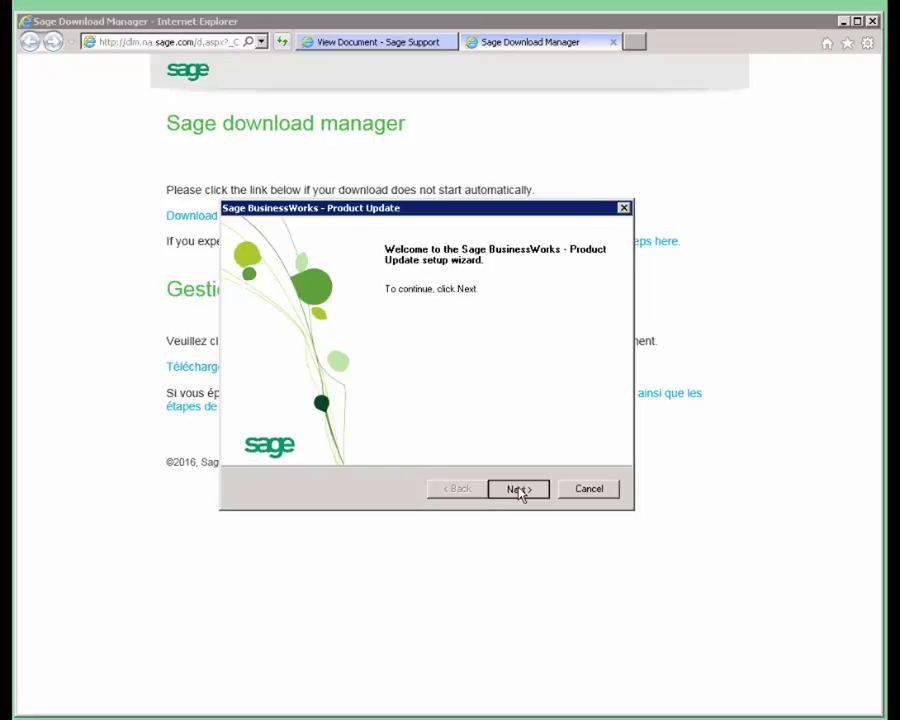
# Accept the license terms and install update 2015.0.09.0045 through the wizard
pyautogui.click(518, 490)
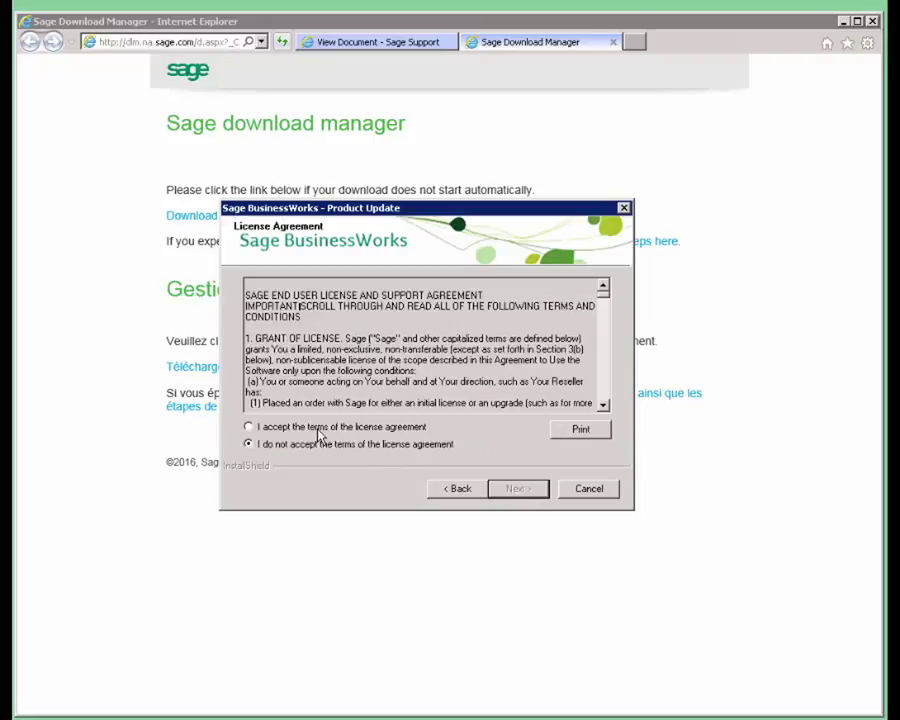
pyautogui.click(259, 427)
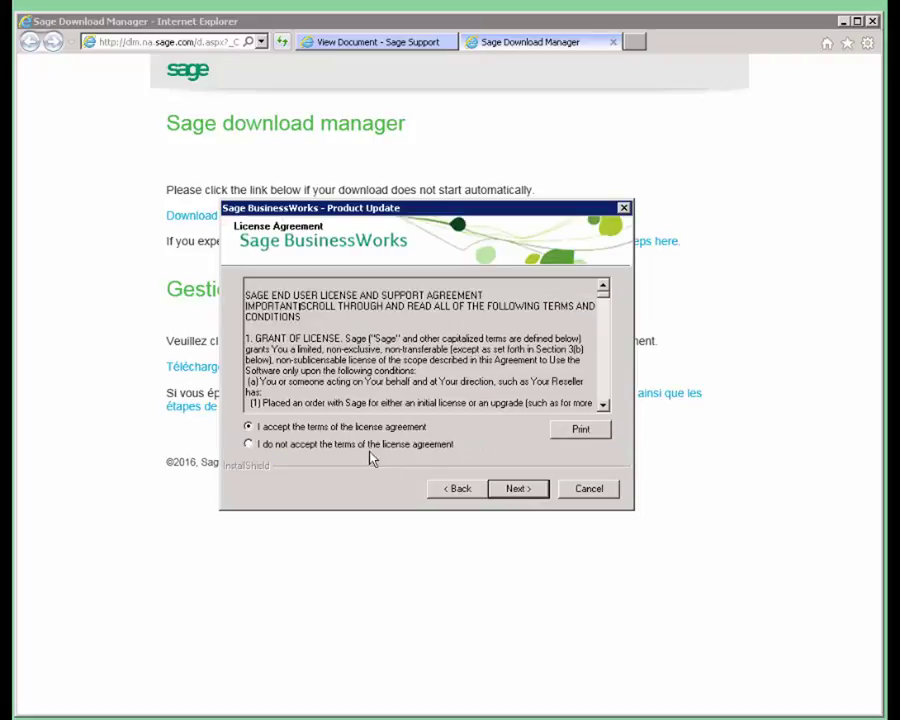
pyautogui.click(515, 489)
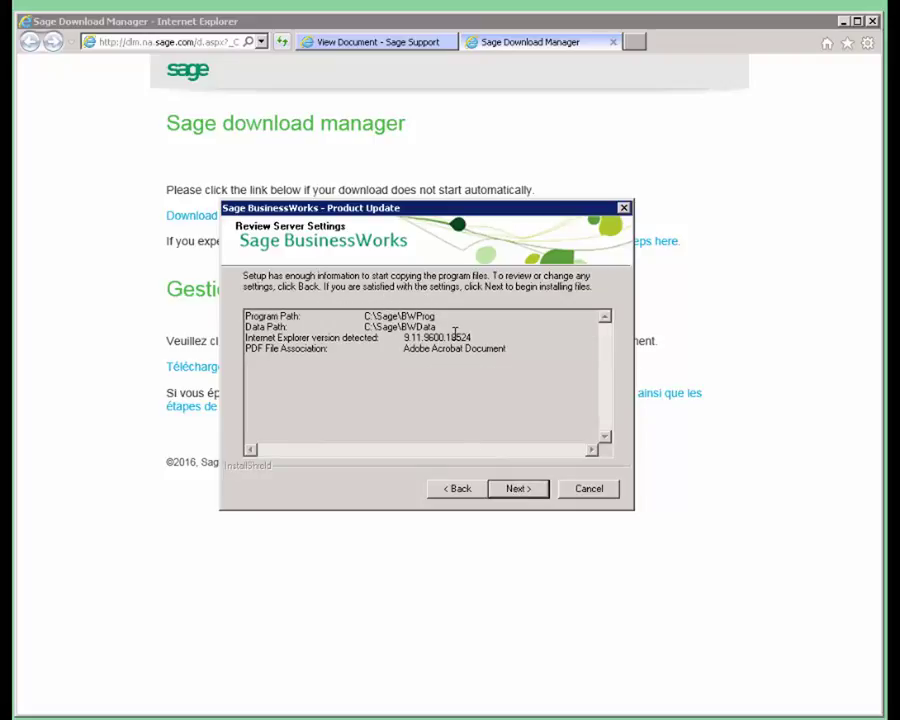
pyautogui.click(540, 490)
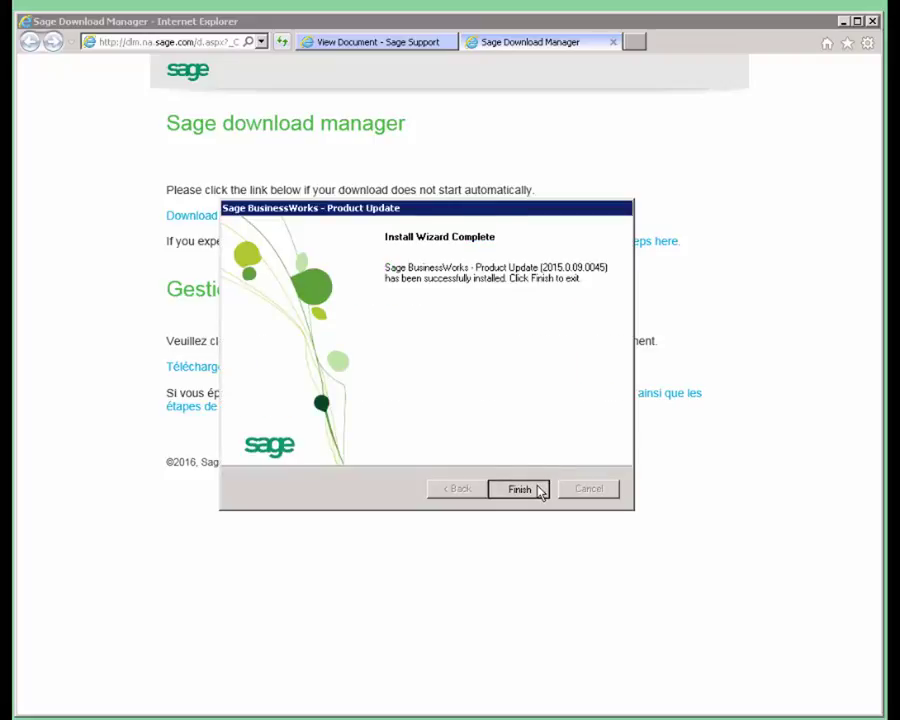
# Finish the wizard, log in, confirm Help > About shows Version 2015 SP9, then minimize BusinessWorks
pyautogui.click(536, 488)
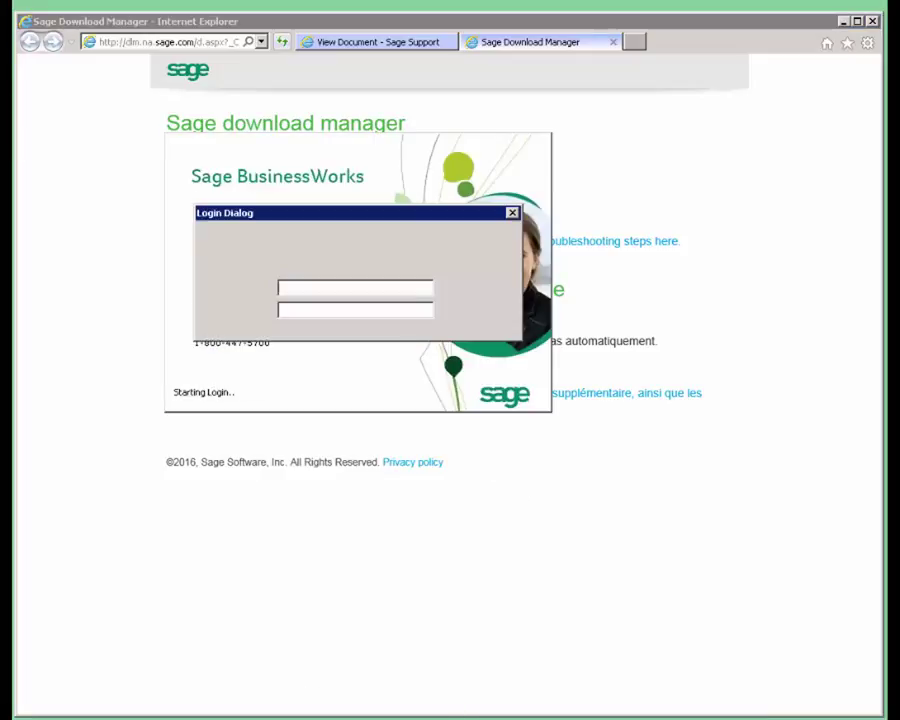
pyautogui.click(500, 241)
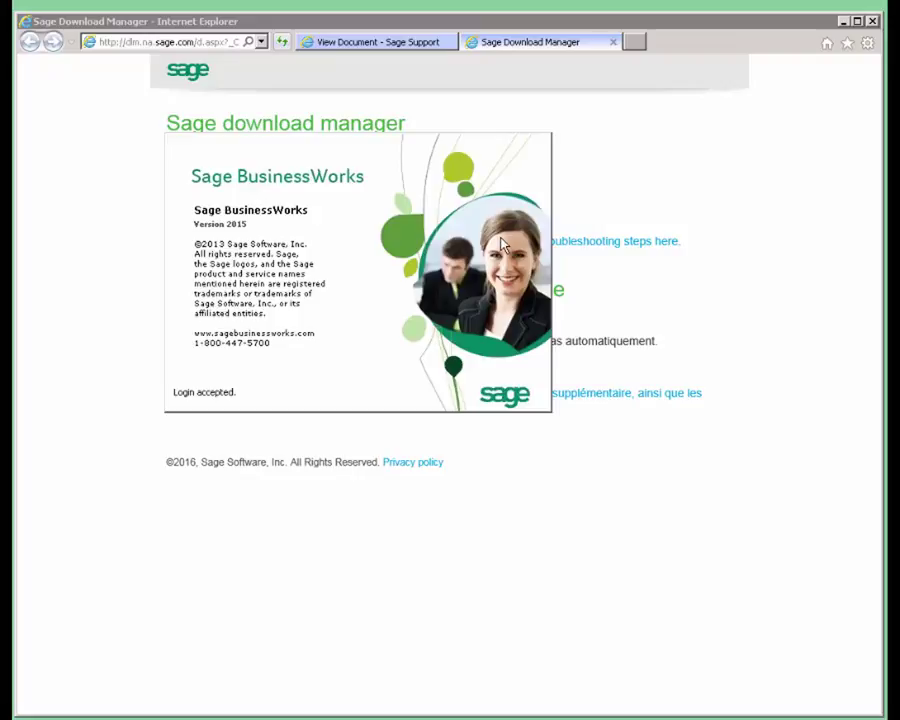
pyautogui.click(205, 52)
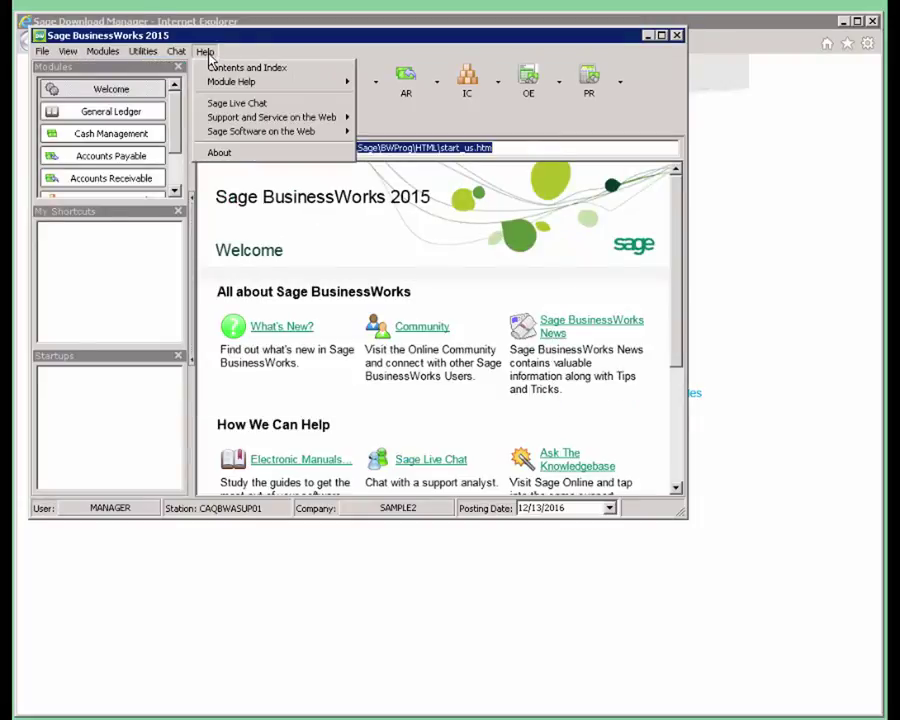
pyautogui.click(218, 152)
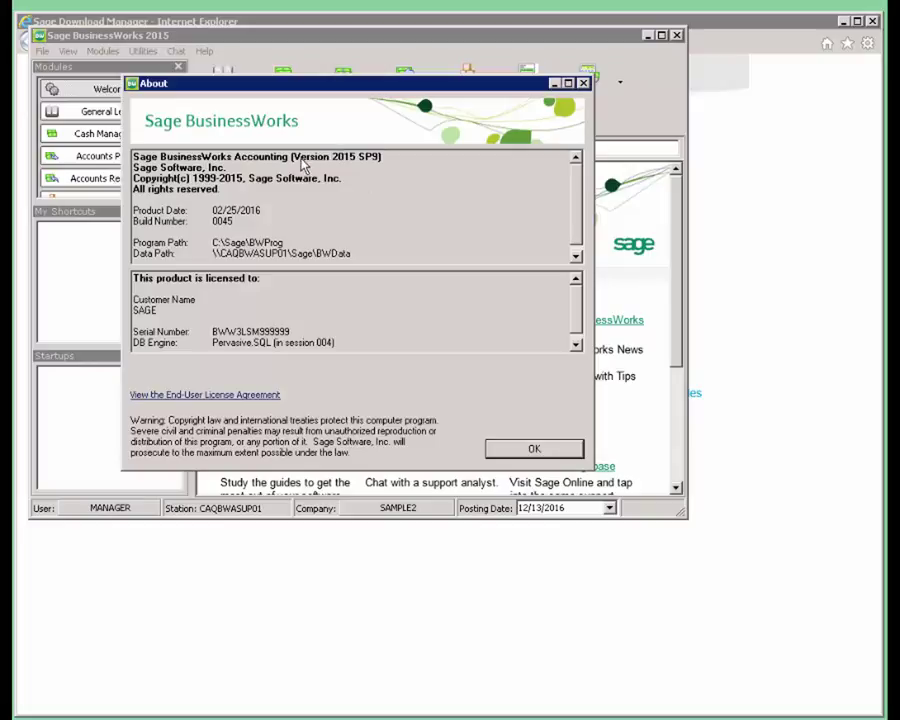
pyautogui.click(576, 450)
pyautogui.click(651, 35)
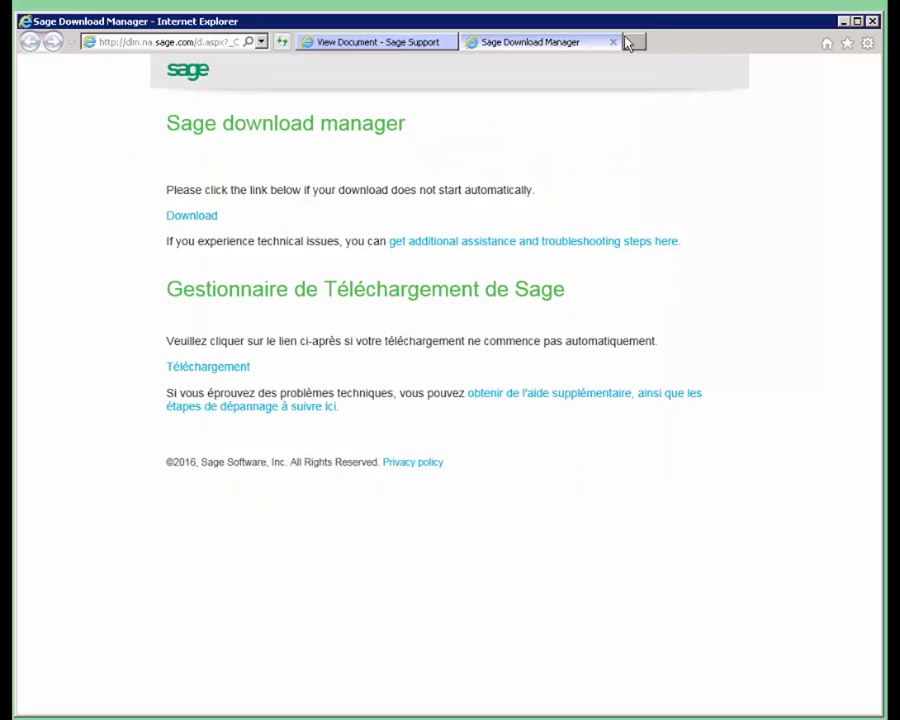
# Save patch_2015.0.09.0045.exe to Downloads and run it with administrator approval
pyautogui.click(392, 44)
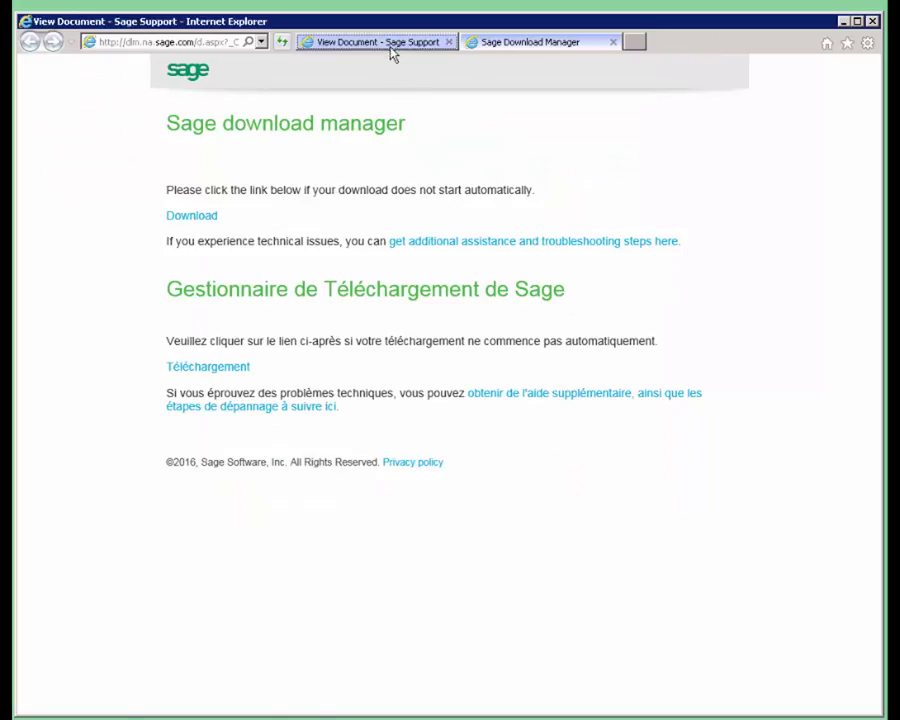
pyautogui.scroll(-3, 300, 536)
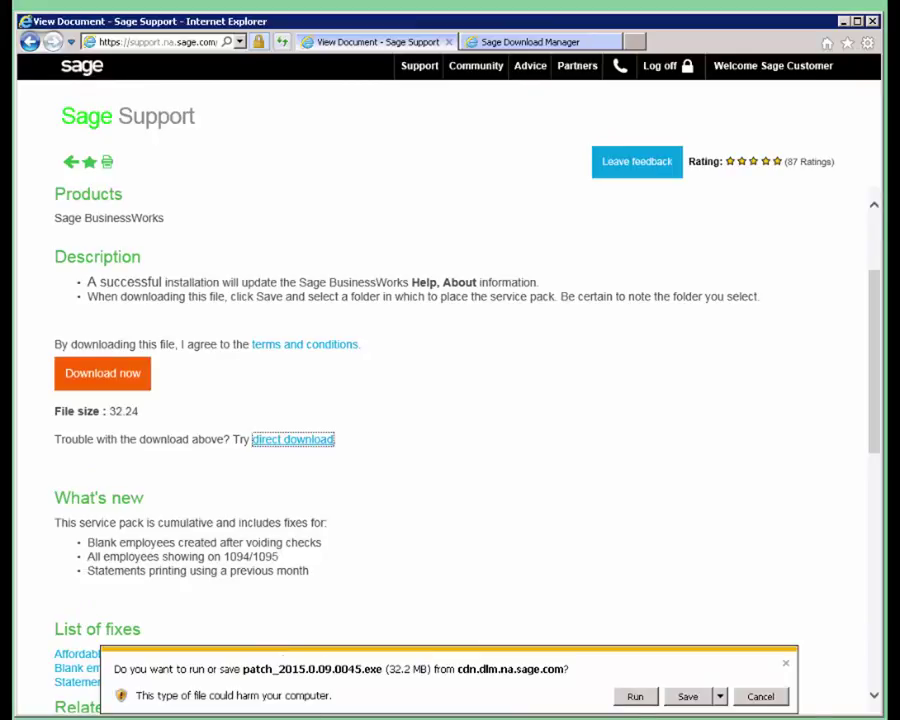
pyautogui.click(689, 700)
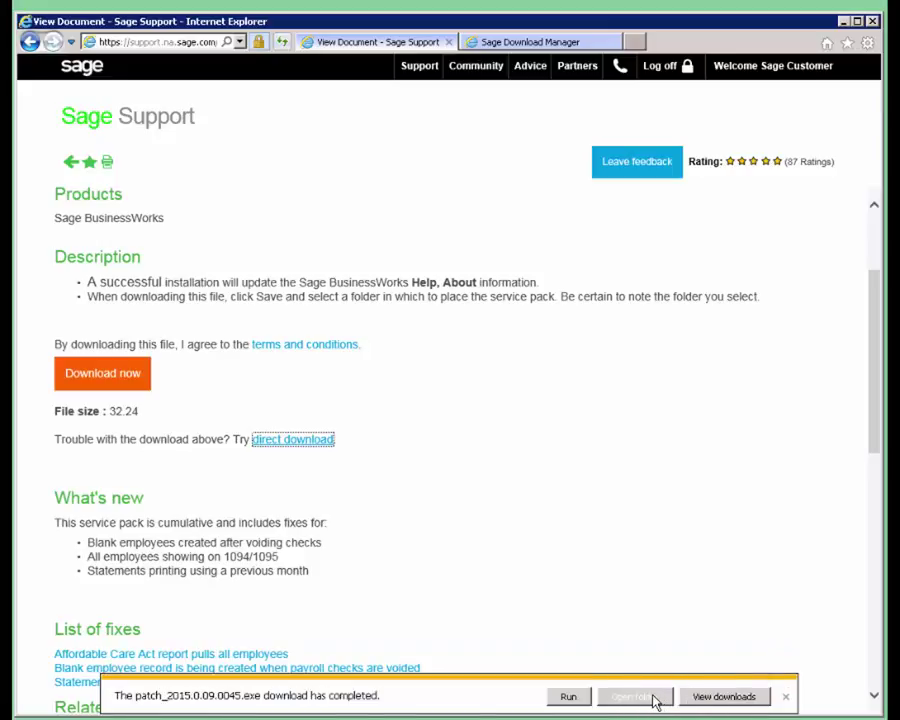
pyautogui.click(652, 697)
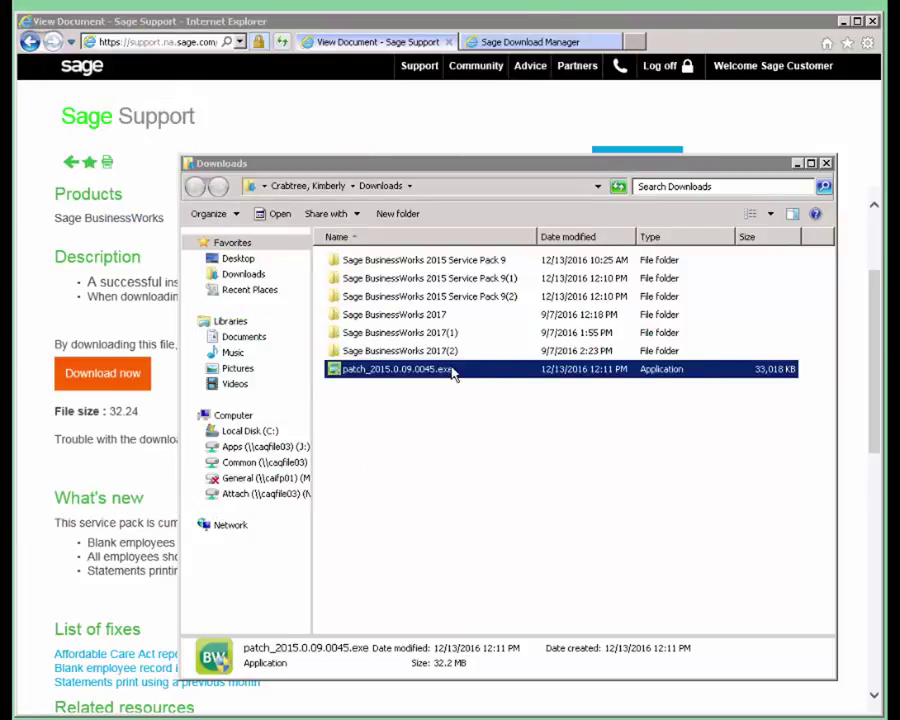
pyautogui.click(452, 373)
pyautogui.doubleClick(452, 373)
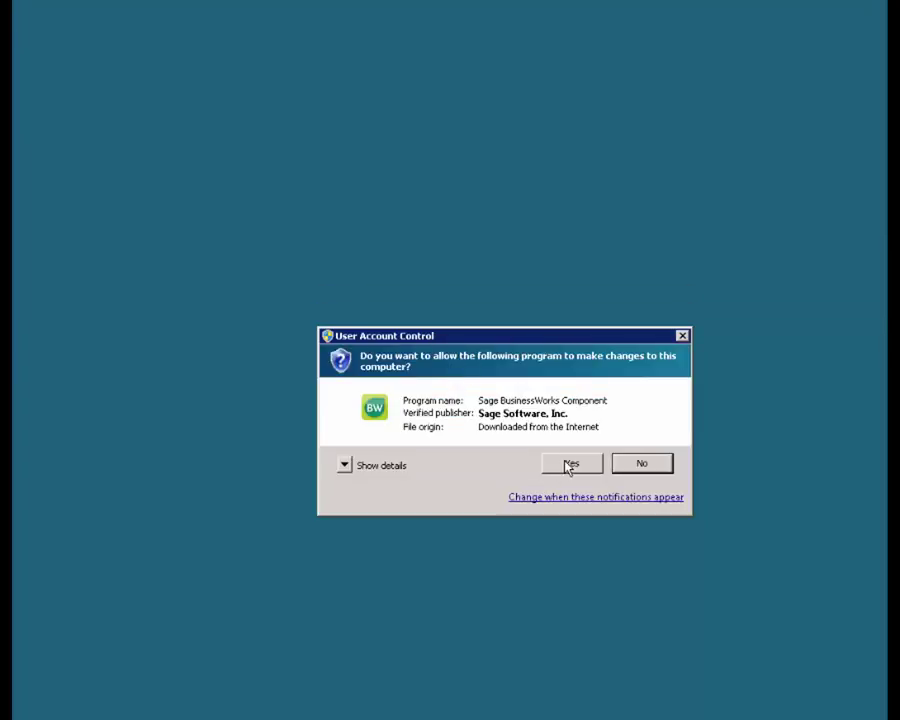
pyautogui.click(568, 465)
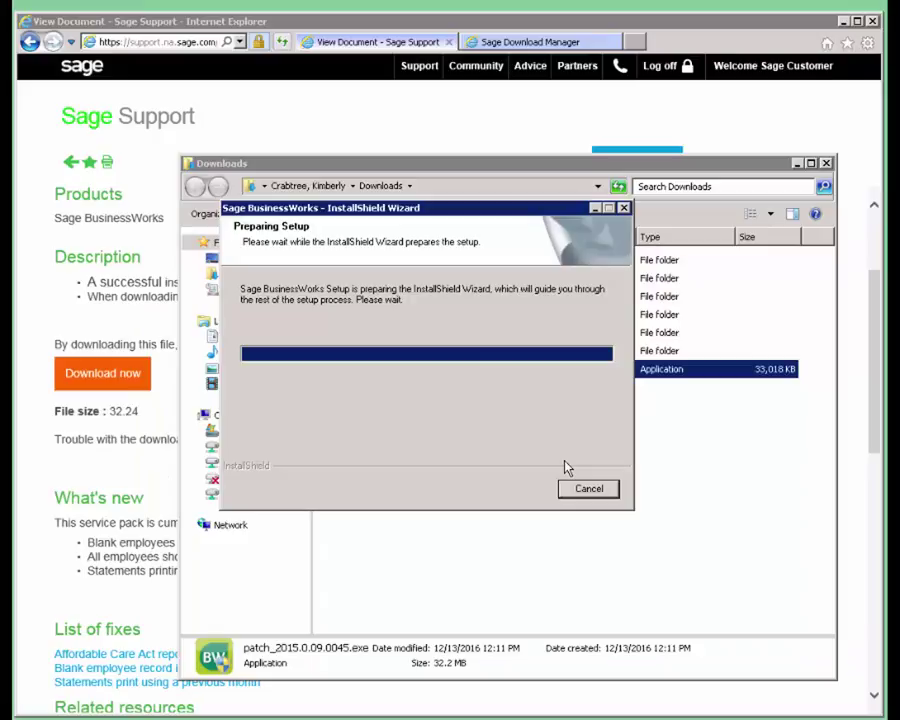